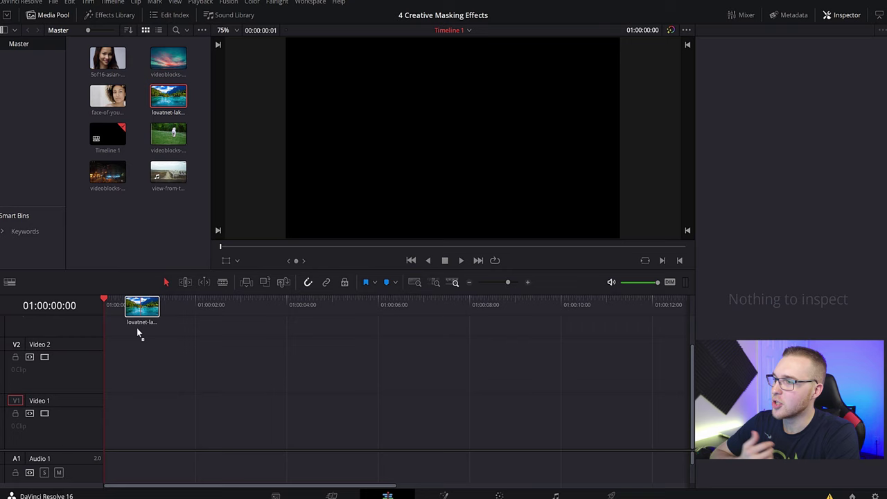
# Step: Layer the lake clip on V2 over the sunset sky clip on V1, trimming the lake clip to end together
pyautogui.moveTo(137, 333); pyautogui.dragTo(109, 373)
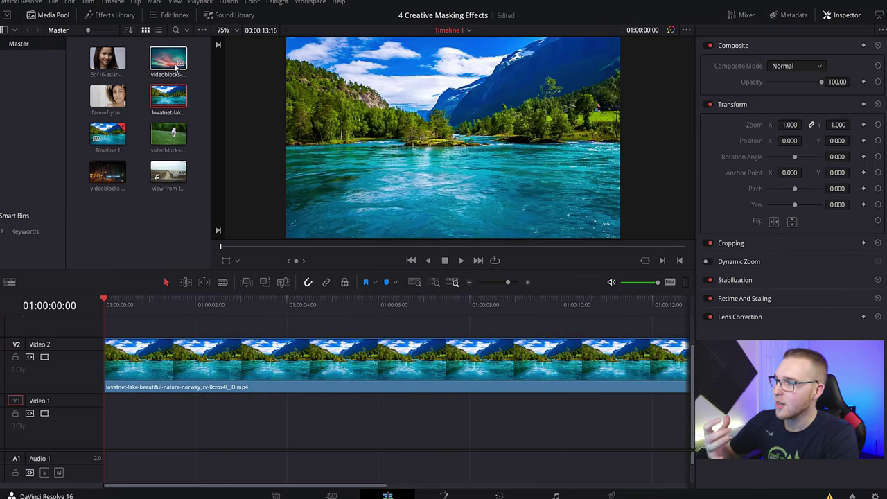
pyautogui.moveTo(176, 65)
pyautogui.mouseDown()
pyautogui.moveTo(110, 394)
pyautogui.moveTo(142, 424)
pyautogui.mouseUp()
pyautogui.hotkey('shift', ']')
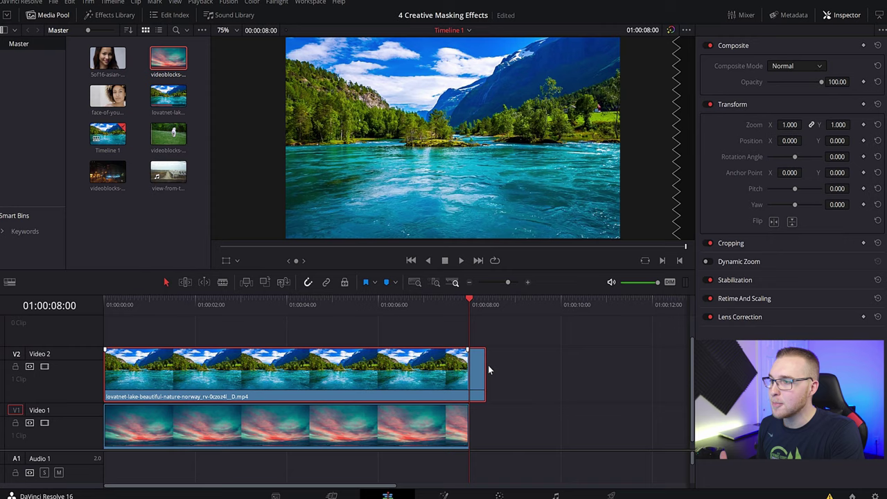
pyautogui.press('Home')
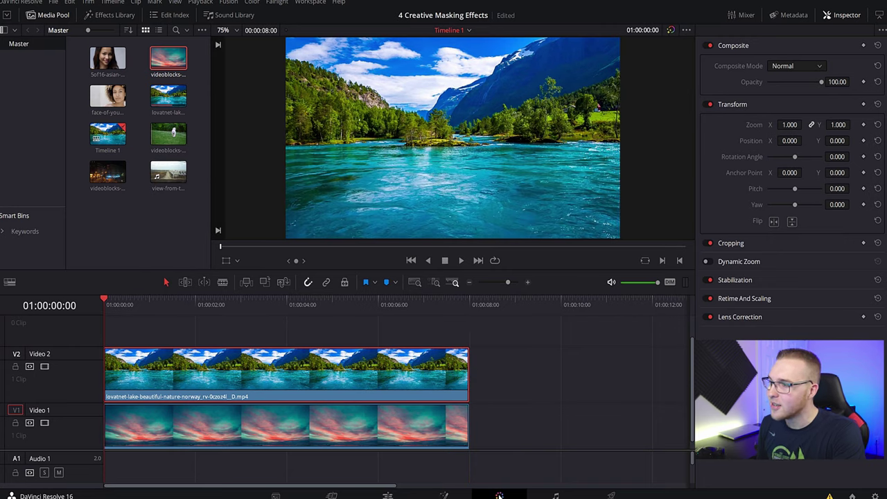
# Step: On the Color page, draw a closed Curve window tracing the tree and mountain ridge around the sky
pyautogui.click(499, 496)
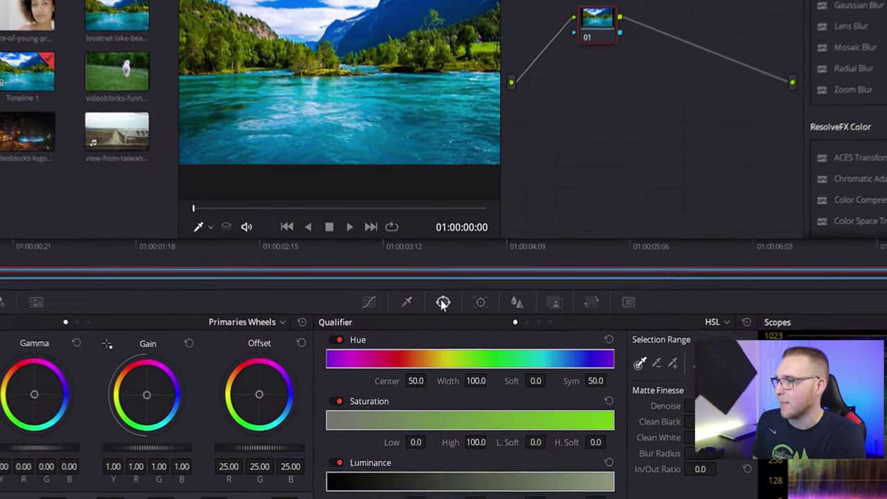
pyautogui.click(439, 326)
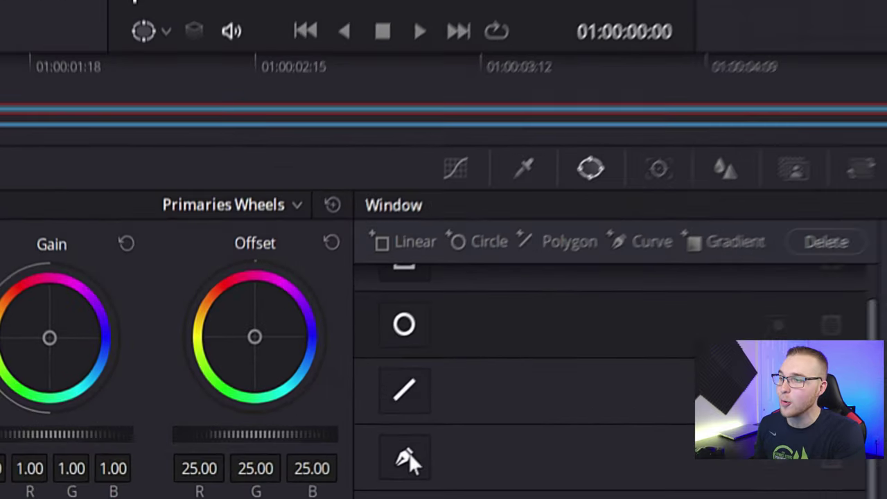
pyautogui.click(361, 462)
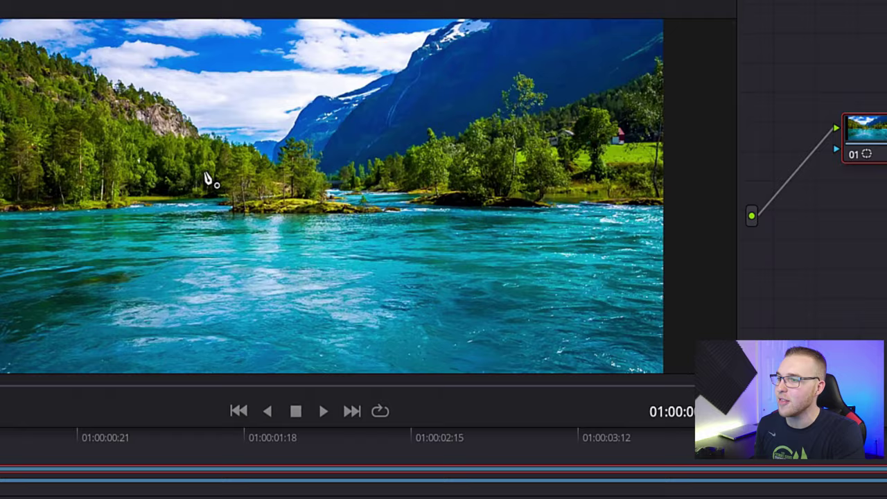
pyautogui.moveTo(131, 91)
pyautogui.mouseDown()
pyautogui.moveTo(208, 132)
pyautogui.moveTo(257, 131)
pyautogui.moveTo(366, 174)
pyautogui.moveTo(451, 254)
pyautogui.moveTo(523, 266)
pyautogui.moveTo(572, 259)
pyautogui.moveTo(630, 208)
pyautogui.moveTo(524, 222)
pyautogui.moveTo(602, 203)
pyautogui.moveTo(748, 95)
pyautogui.moveTo(728, 90)
pyautogui.moveTo(729, 74)
pyautogui.moveTo(724, 83)
pyautogui.moveTo(696, 75)
pyautogui.moveTo(604, 103)
pyautogui.mouseUp()
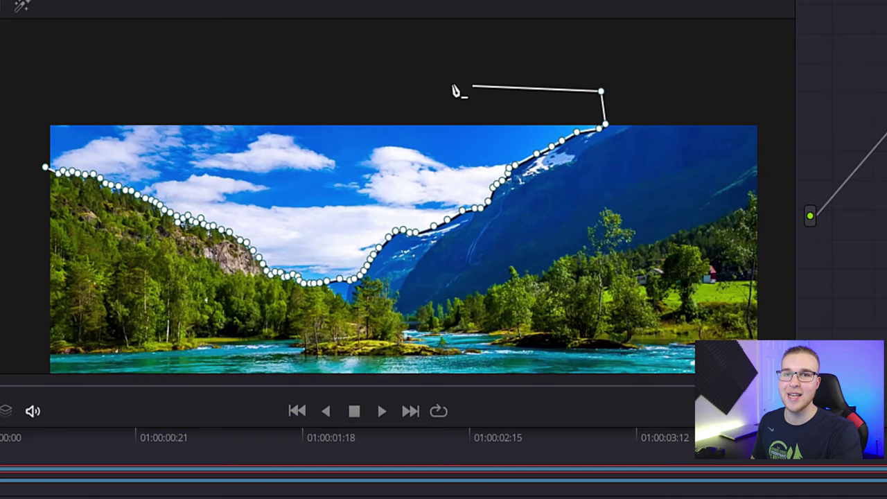
pyautogui.moveTo(311, 78)
pyautogui.mouseDown()
pyautogui.moveTo(48, 81)
pyautogui.moveTo(9, 139)
pyautogui.moveTo(40, 172)
pyautogui.mouseUp()
pyautogui.click(39, 171)
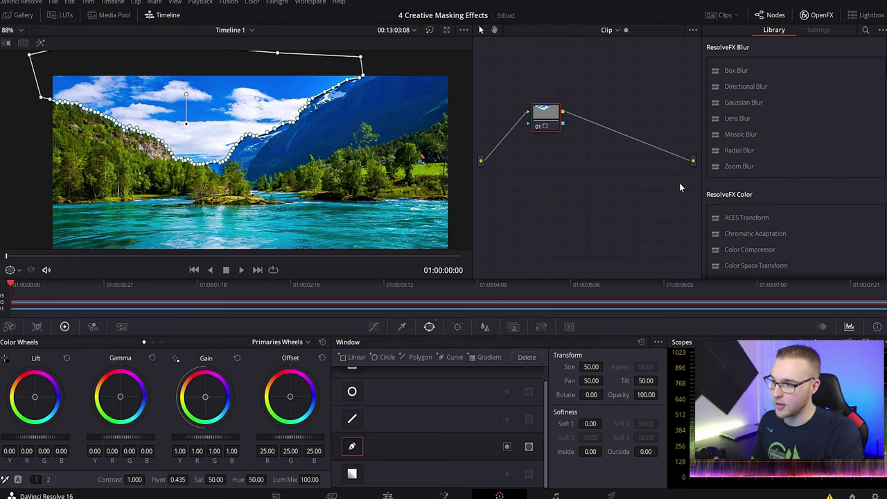
# Step: Route the node's mask to a new alpha output, soften its edge, and hide the viewer overlay
pyautogui.rightClick(679, 182)
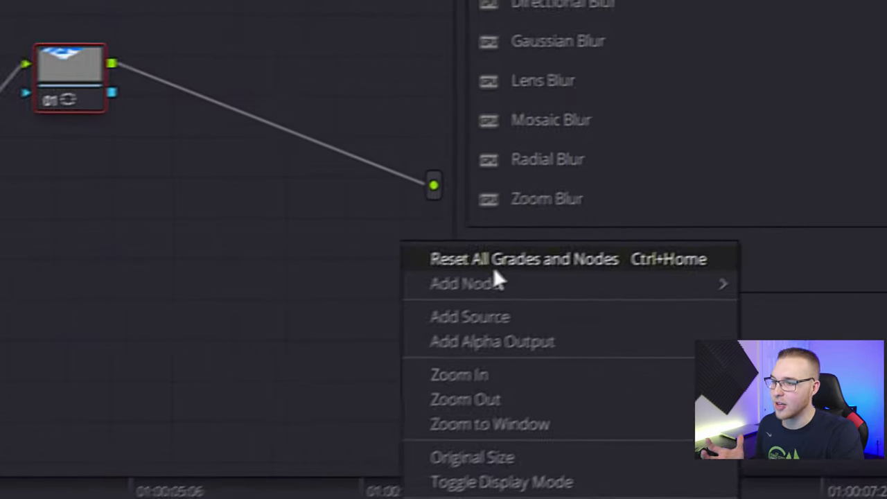
pyautogui.click(496, 343)
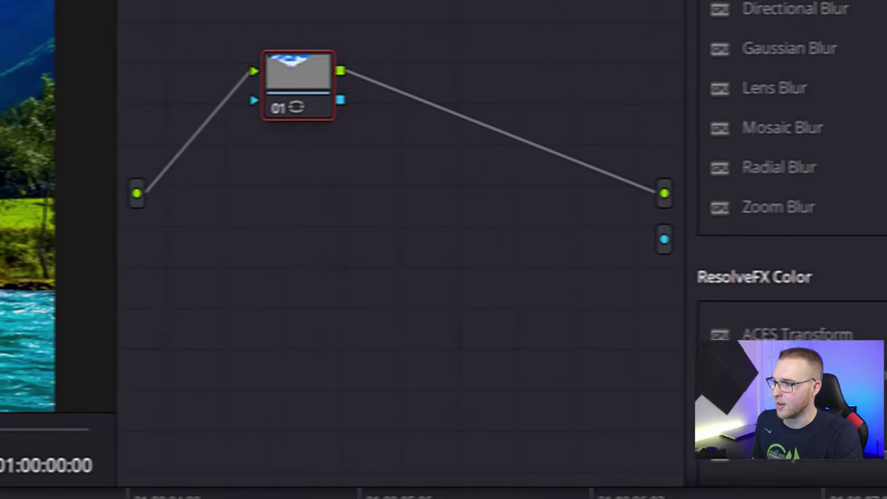
pyautogui.moveTo(853, 262)
pyautogui.mouseDown()
pyautogui.moveTo(650, 212)
pyautogui.moveTo(563, 125)
pyautogui.mouseUp()
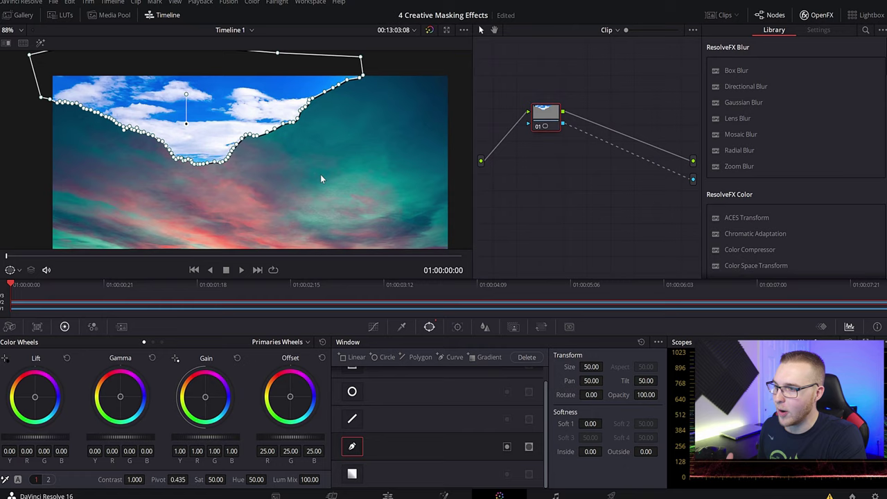
pyautogui.scroll(-2, 321, 178)
pyautogui.scroll(-2, 323, 166)
pyautogui.scroll(-2, 331, 115)
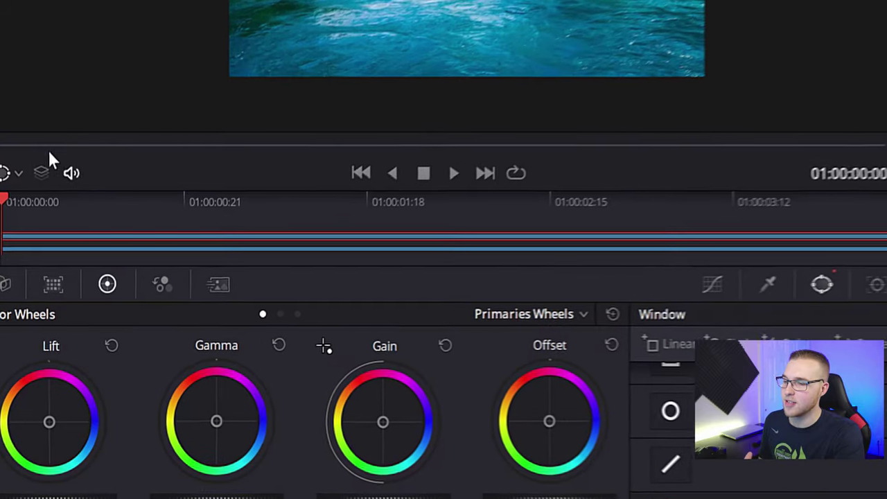
pyautogui.click(21, 149)
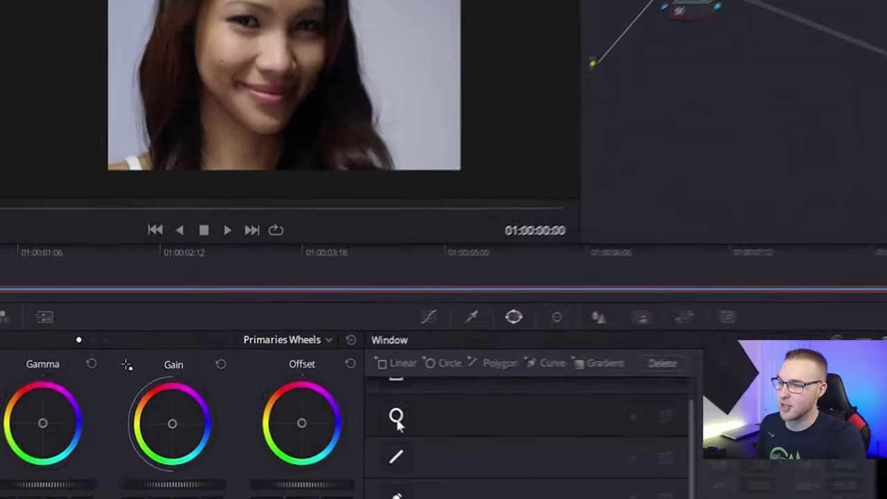
# Step: Add a Circle window and resize it to surround the woman's face
pyautogui.click(352, 391)
pyautogui.moveTo(287, 79); pyautogui.dragTo(231, 9)
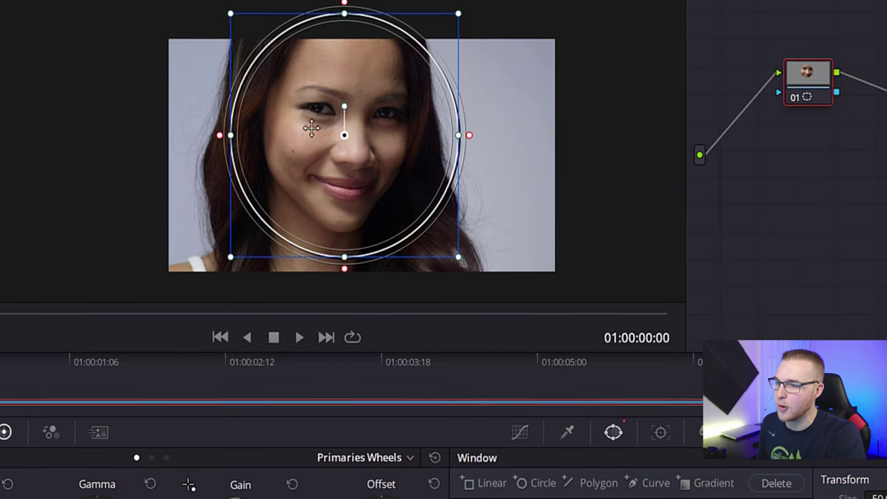
pyautogui.moveTo(455, 7); pyautogui.dragTo(433, 28)
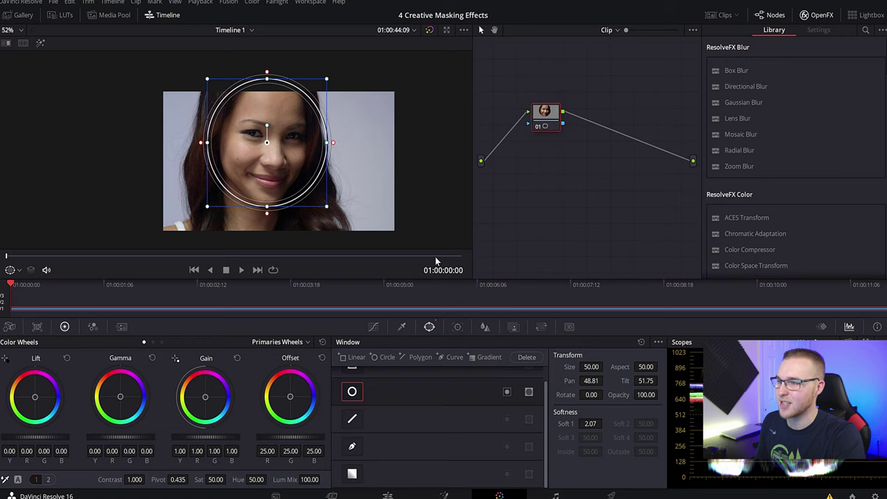
# Step: Track the face circle forward, review playback, then track the eye ellipse forward again
pyautogui.click(457, 327)
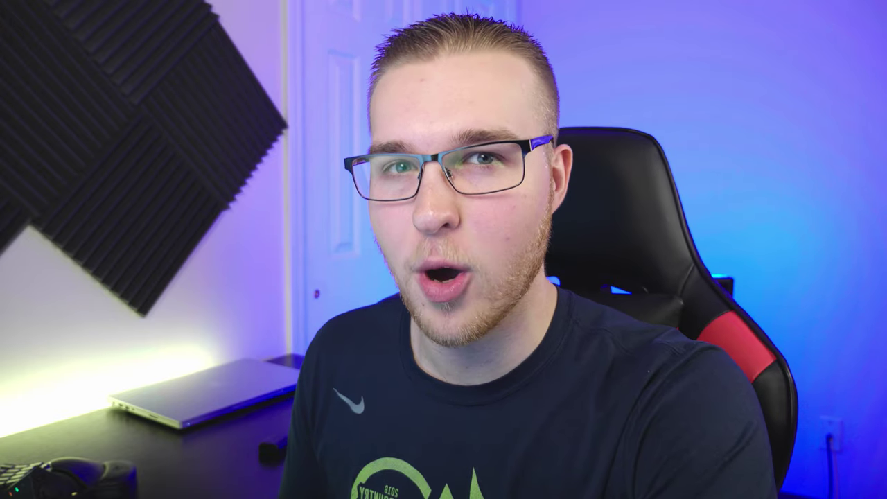
pyautogui.click(387, 360)
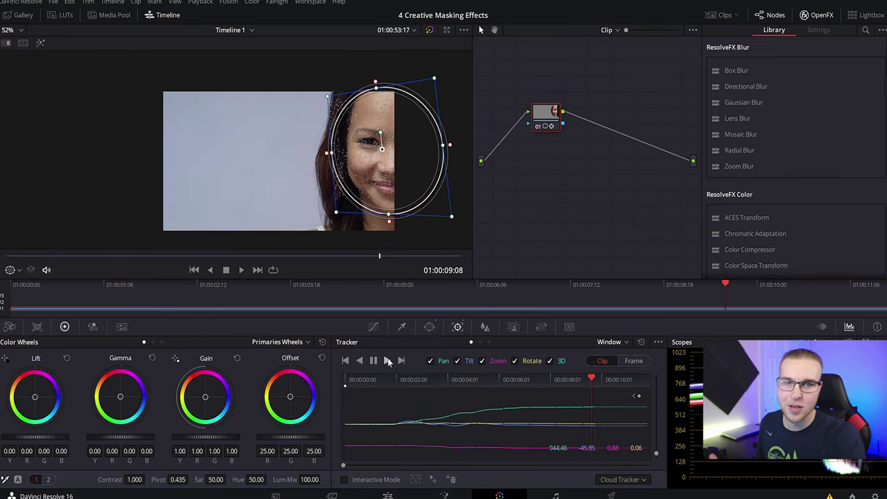
pyautogui.click(429, 326)
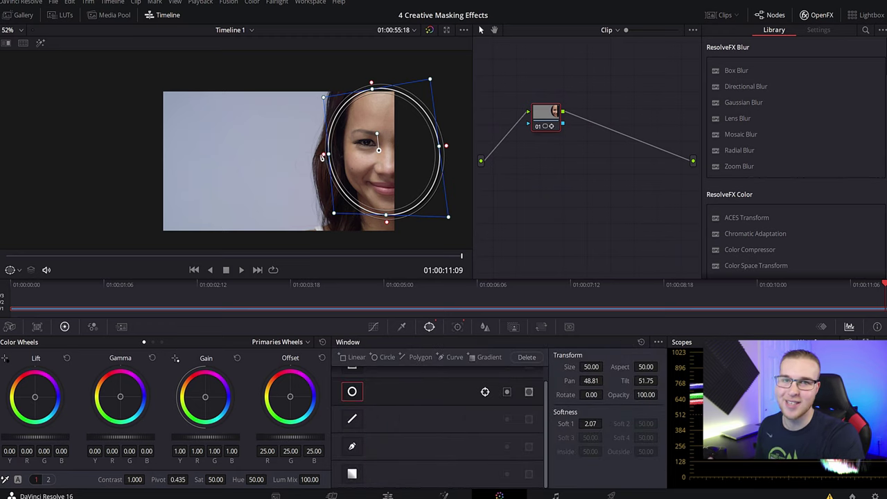
pyautogui.press('space')
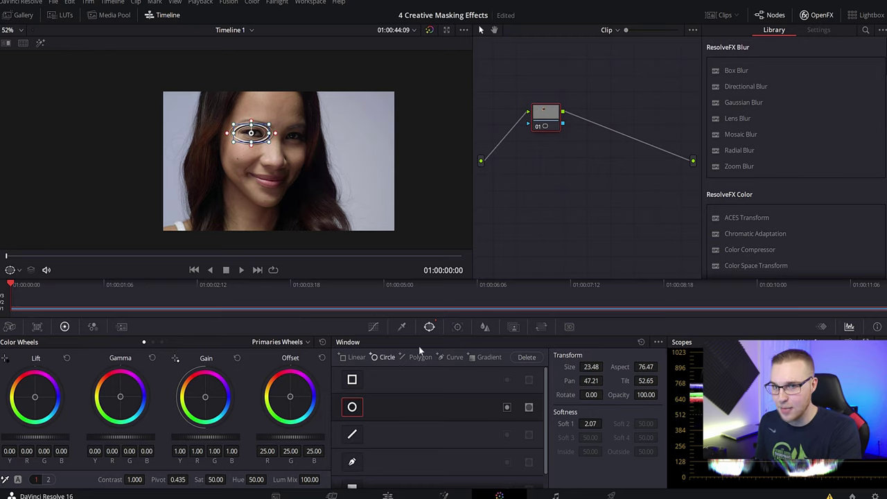
pyautogui.click(457, 326)
pyautogui.click(388, 360)
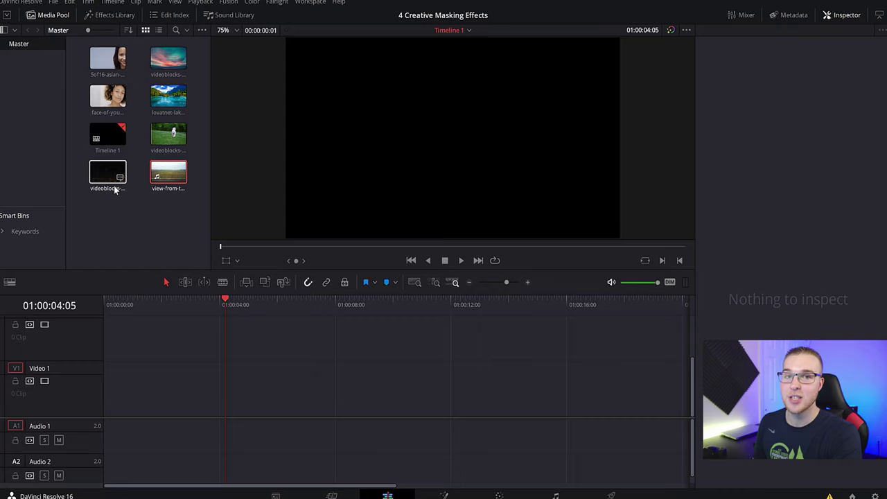
# Step: Add the night-city clip to V2 and cut it at 03:23, removing the remainder
pyautogui.moveTo(113, 185); pyautogui.dragTo(105, 336)
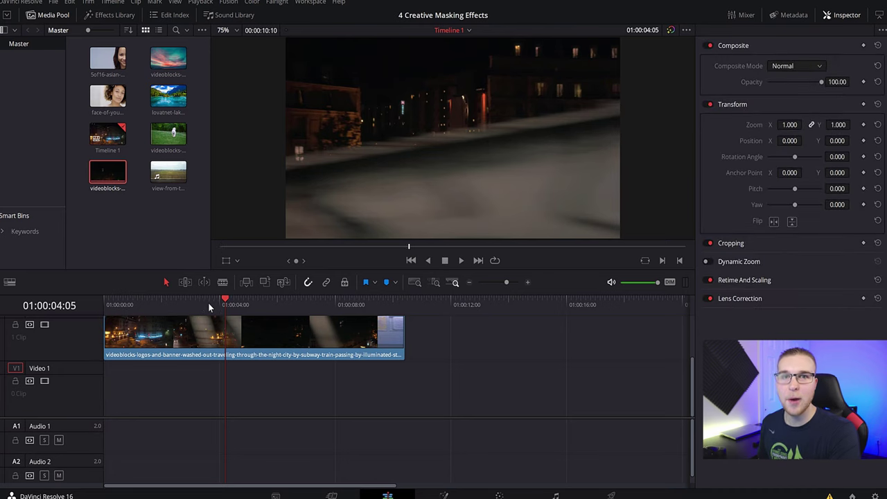
pyautogui.press('space')
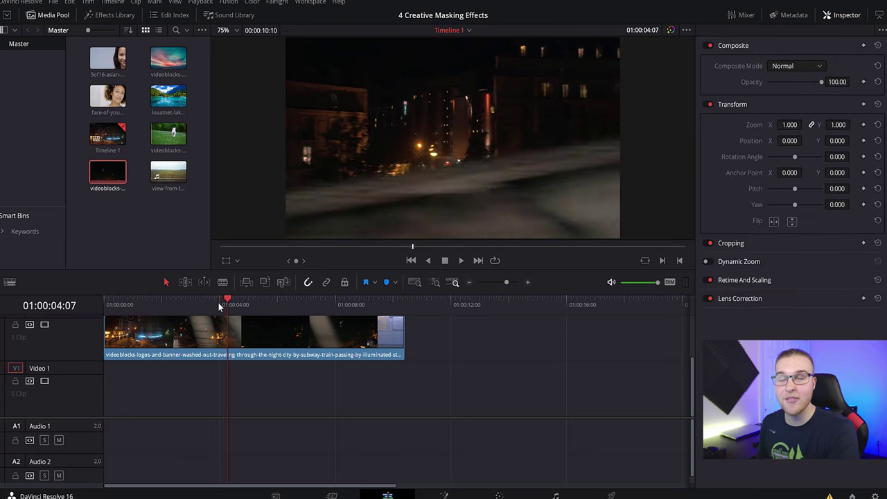
pyautogui.hotkey('ctrl', 'b')
pyautogui.click(218, 301)
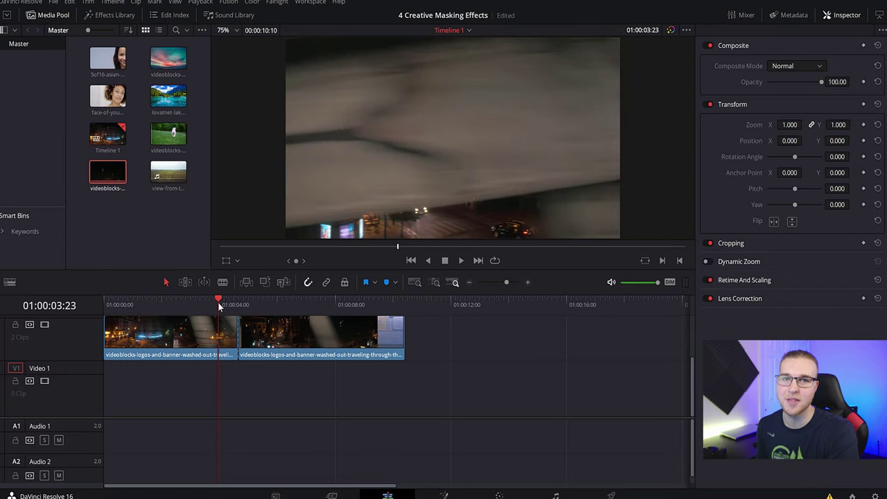
pyautogui.hotkey('ctrl', 'b')
pyautogui.press('space')
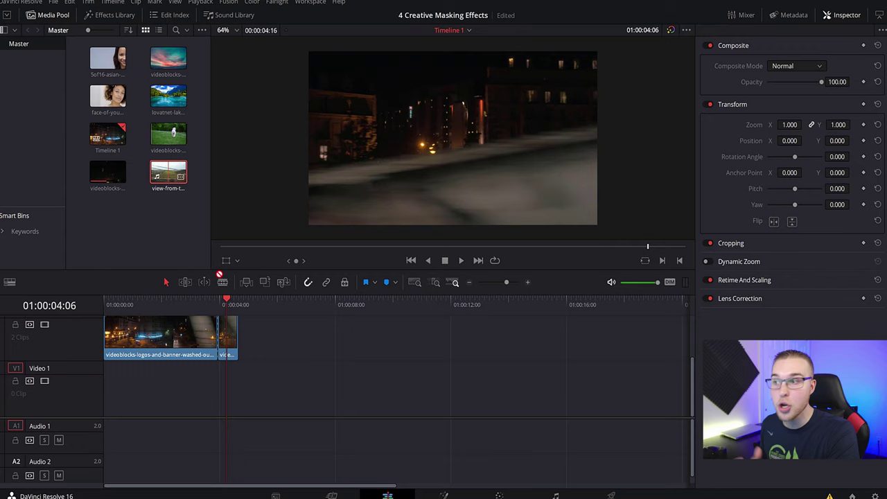
# Step: Place the train-window clip on V1 starting at the 03:23 cut
pyautogui.moveTo(219, 274); pyautogui.dragTo(225, 377)
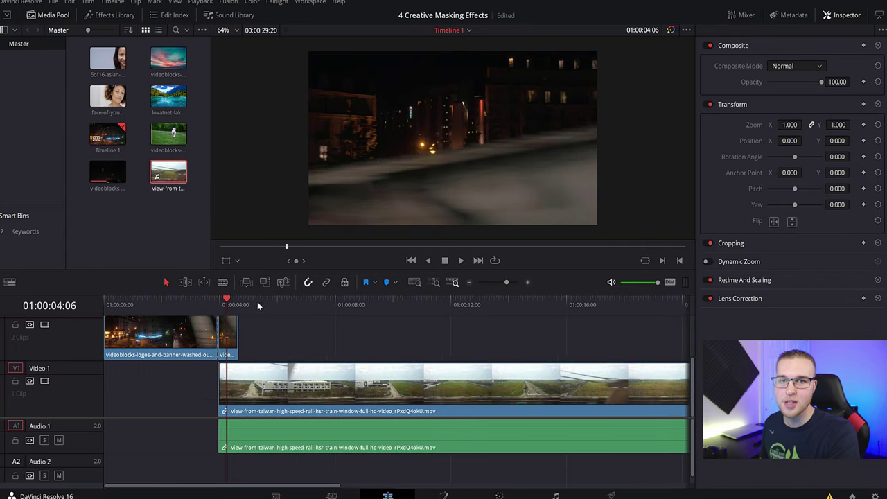
pyautogui.moveTo(240, 306)
pyautogui.mouseDown()
pyautogui.moveTo(463, 308)
pyautogui.moveTo(316, 324)
pyautogui.moveTo(381, 331)
pyautogui.moveTo(382, 341)
pyautogui.mouseUp()
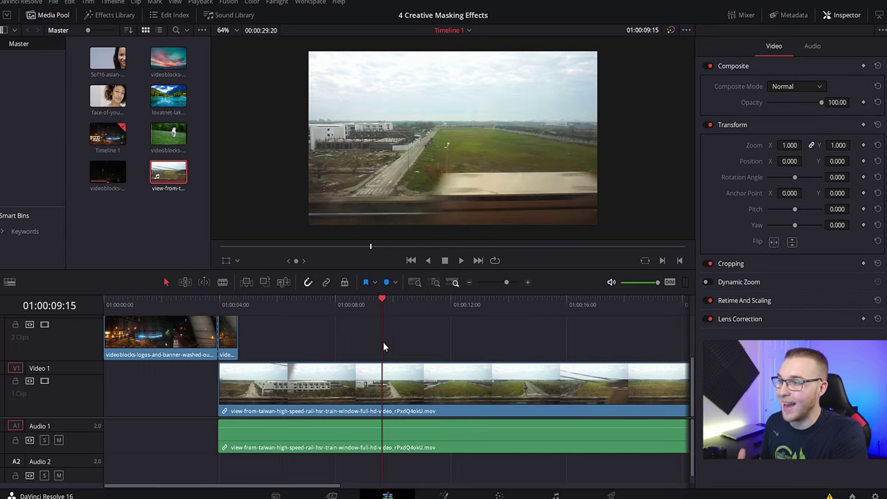
pyautogui.click(219, 303)
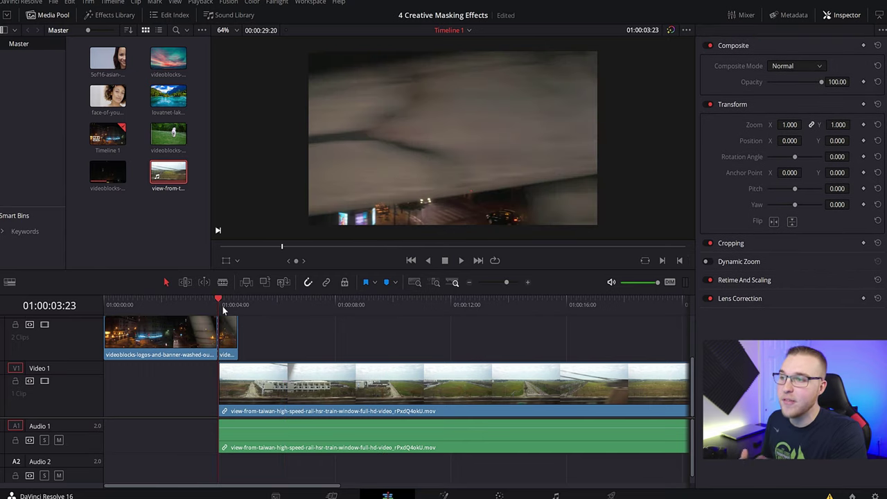
# Step: Set the V1 train-window clip to Reverse Segment in Retime Controls
pyautogui.moveTo(194, 311)
pyautogui.mouseDown()
pyautogui.moveTo(171, 307)
pyautogui.moveTo(286, 320)
pyautogui.mouseUp()
pyautogui.click(320, 387)
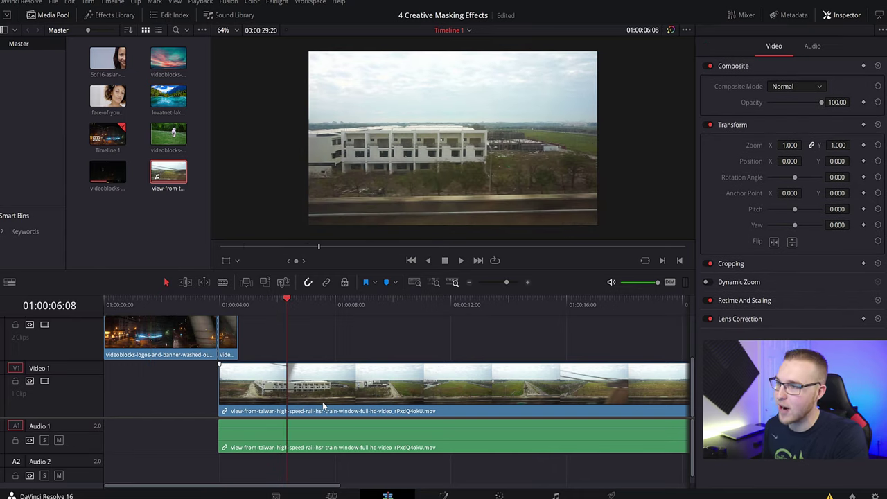
pyautogui.rightClick(323, 406)
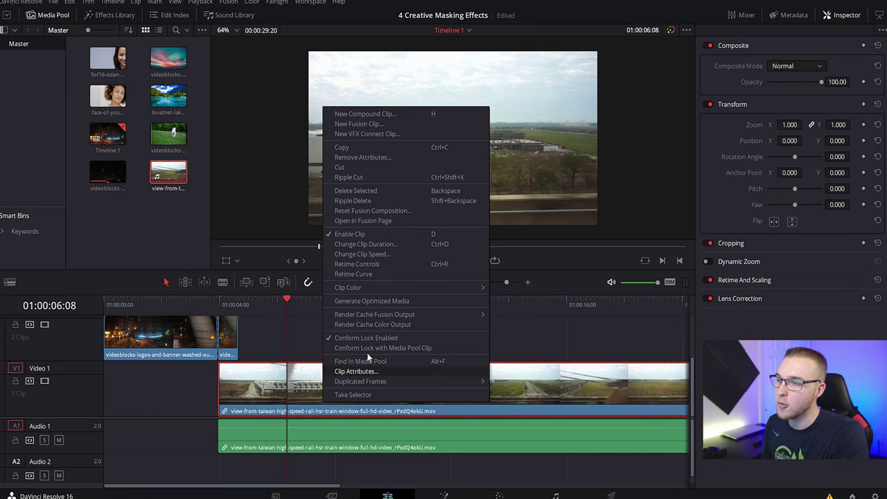
pyautogui.click(370, 264)
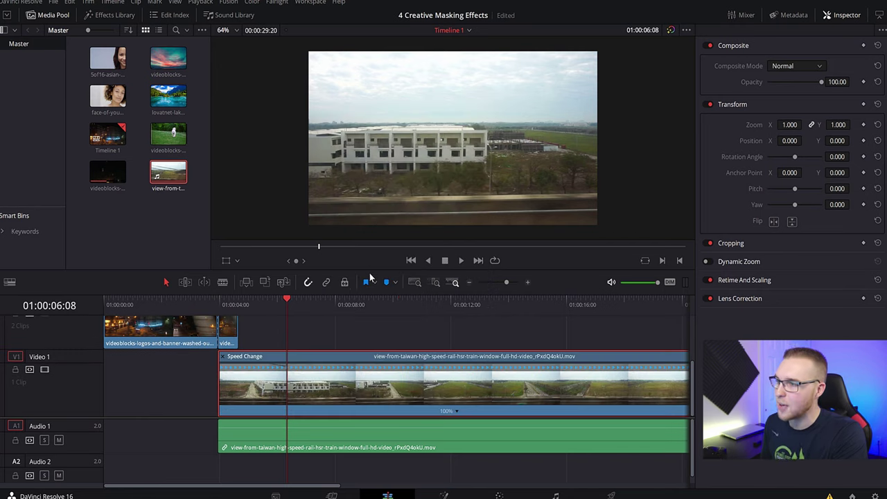
pyautogui.click(457, 412)
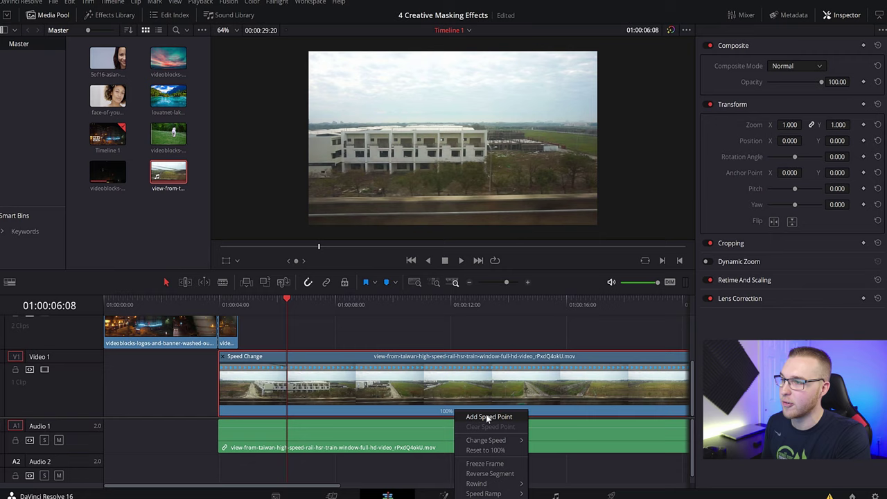
pyautogui.click(496, 476)
pyautogui.moveTo(324, 301); pyautogui.dragTo(123, 305)
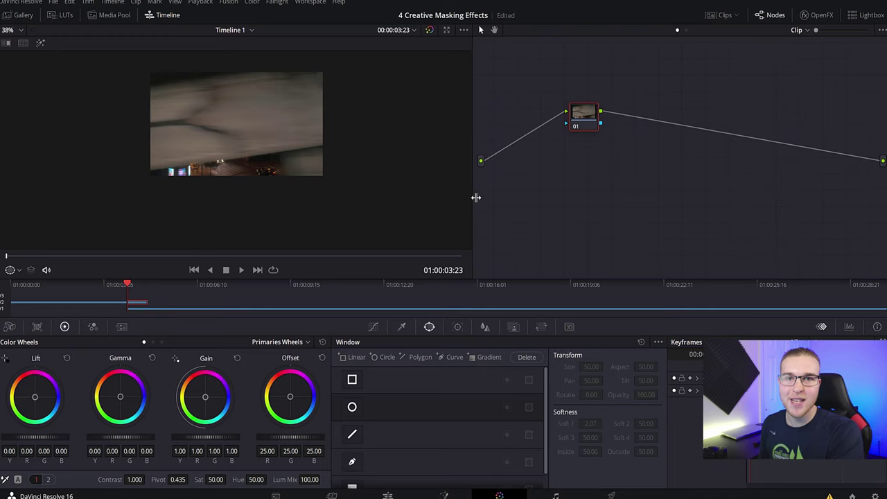
# Step: Widen the viewer, then feed the correction node's blue key output into a new alpha output
pyautogui.moveTo(473, 195)
pyautogui.mouseDown()
pyautogui.moveTo(526, 202)
pyautogui.moveTo(506, 200)
pyautogui.mouseUp()
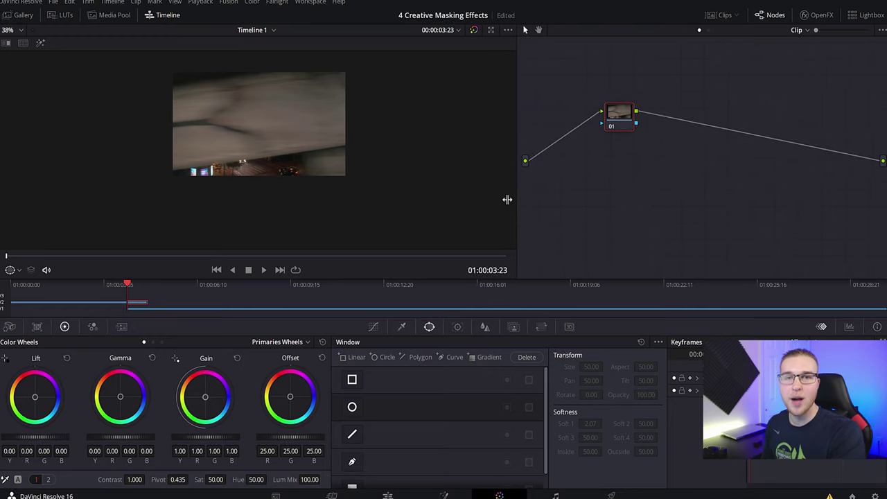
pyautogui.rightClick(872, 207)
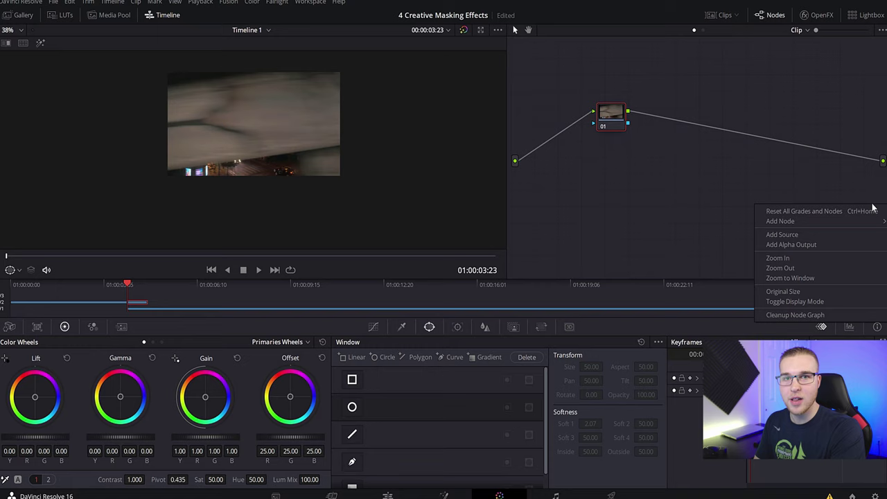
pyautogui.click(861, 245)
pyautogui.moveTo(882, 180); pyautogui.dragTo(628, 125)
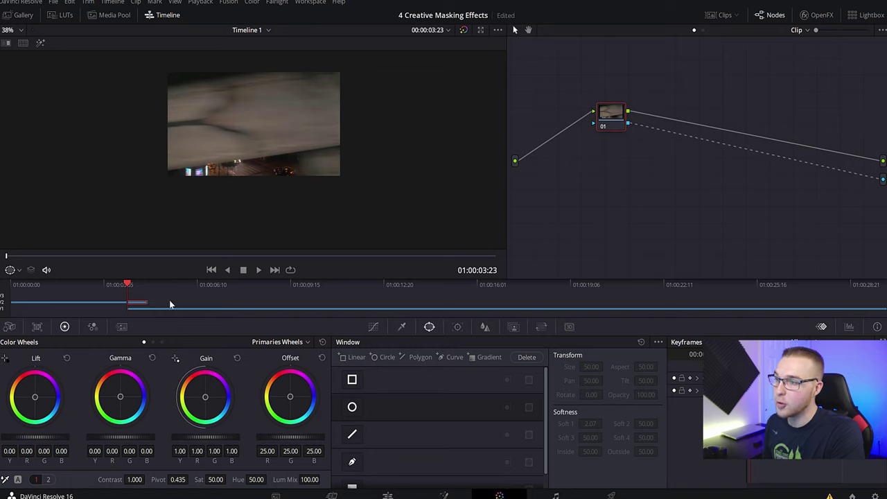
pyautogui.press('Right')
pyautogui.press('Right')
pyautogui.press('Right')
pyautogui.press('Right')
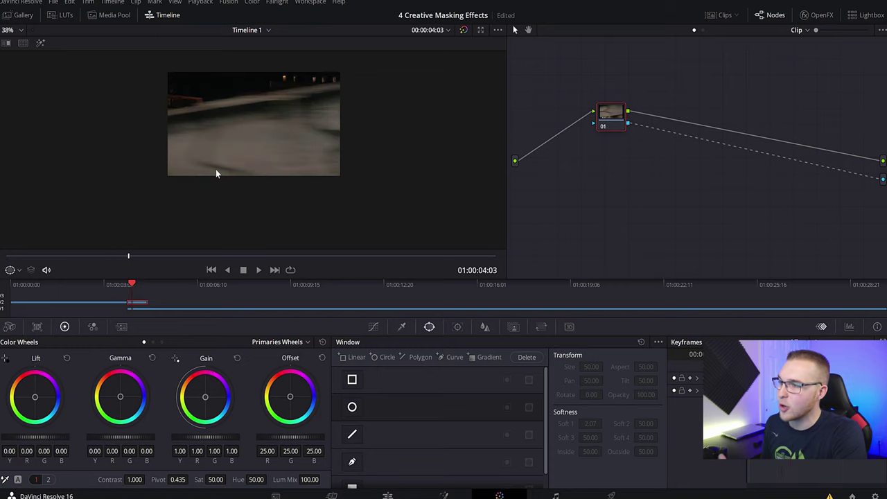
pyautogui.press('Right')
pyautogui.press('Right')
pyautogui.press('Right')
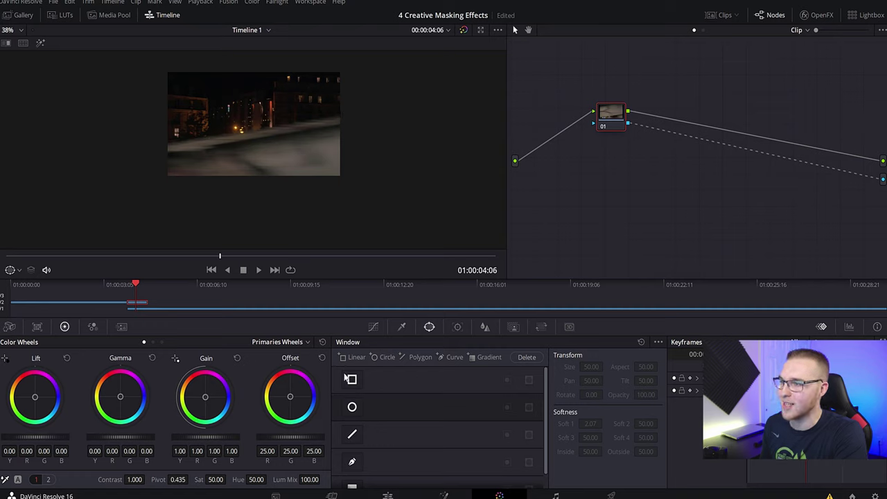
# Step: Draw a closed Pen mask over the lower-left frame and set the viewer overlay to Off
pyautogui.click(352, 462)
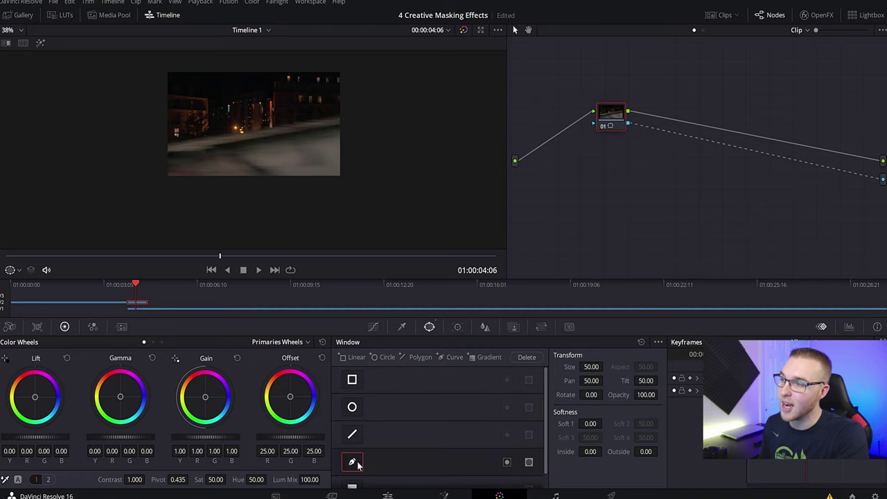
pyautogui.click(162, 147)
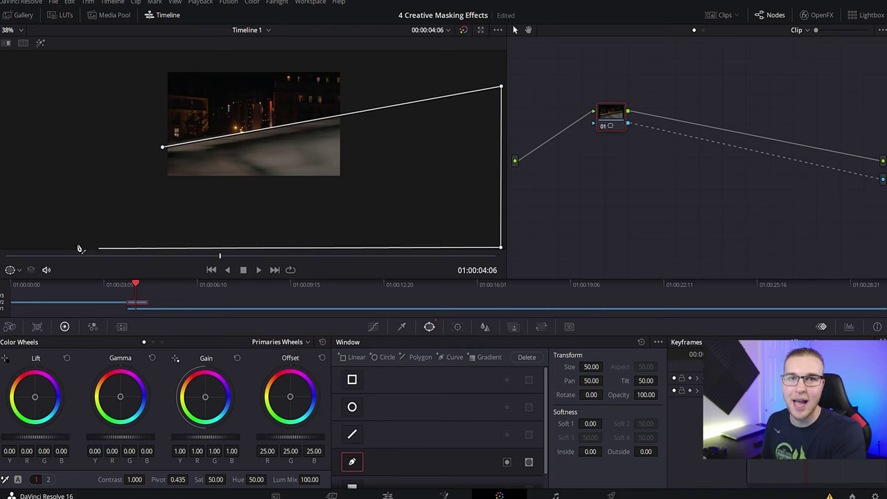
pyautogui.click(14, 250)
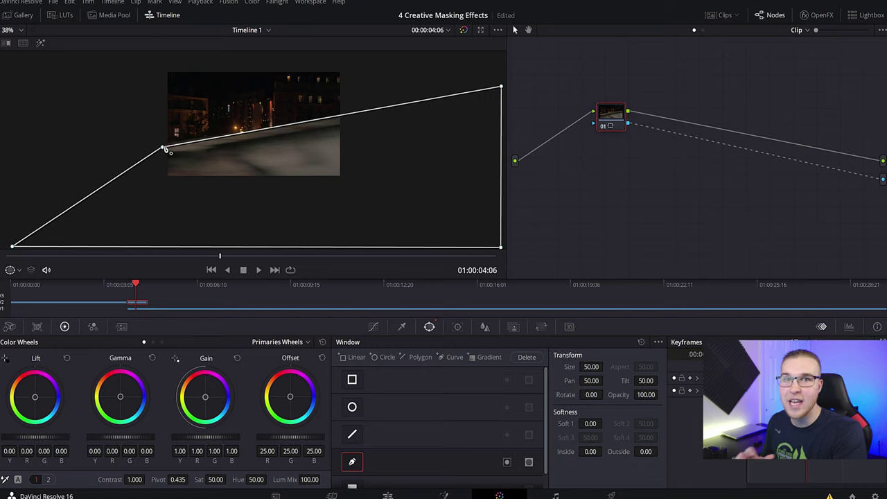
pyautogui.click(163, 151)
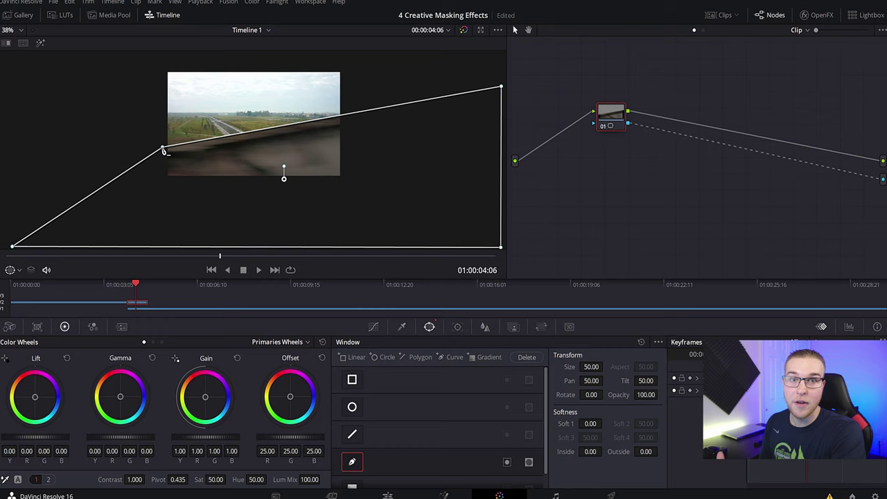
pyautogui.click(20, 272)
pyautogui.click(25, 285)
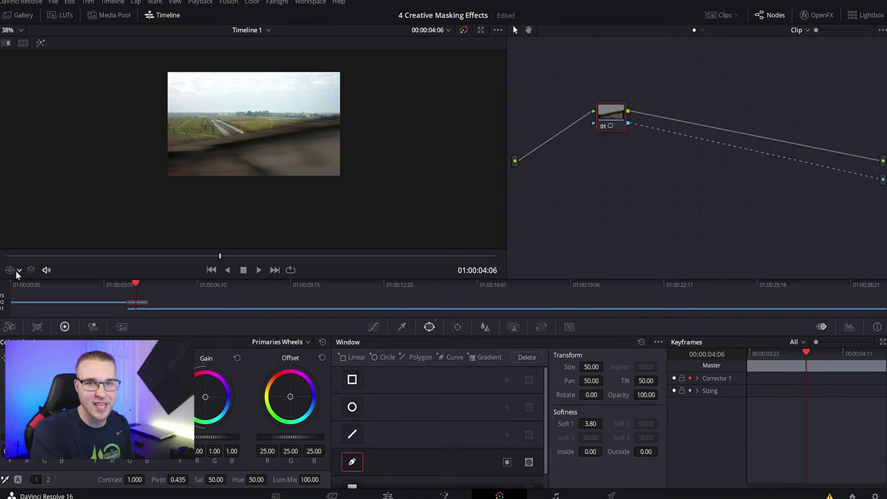
# Step: Lower the mask's Soft 1 edge softness to 2.76 and keyframe Corrector 1 at this frame
pyautogui.moveTo(591, 423)
pyautogui.mouseDown()
pyautogui.moveTo(604, 424)
pyautogui.moveTo(587, 423)
pyautogui.mouseUp()
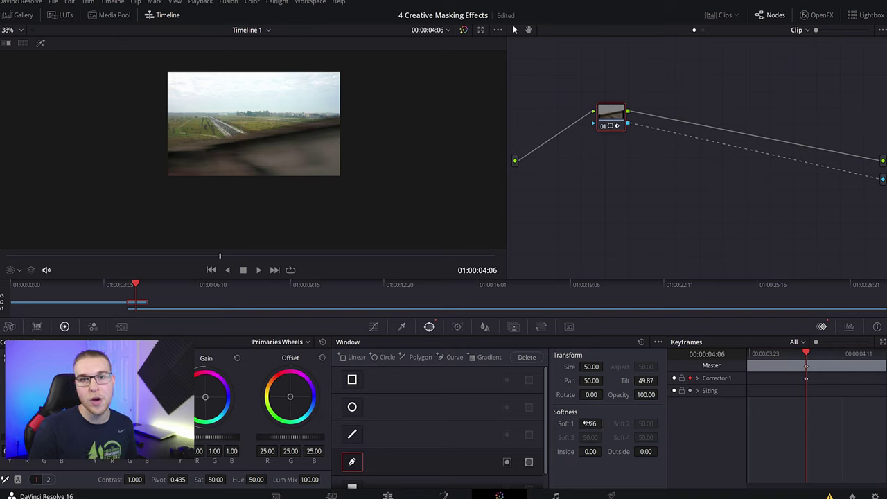
# Step: Show the mask outline and keyframe the pen mask moving across later frames of the wipe
pyautogui.click(14, 270)
pyautogui.click(40, 310)
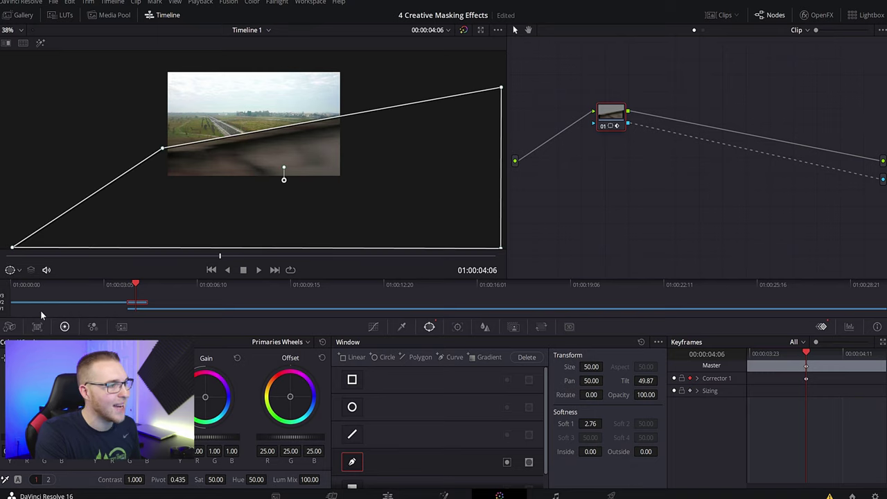
pyautogui.press('Right')
pyautogui.press('Right')
pyautogui.press('Right')
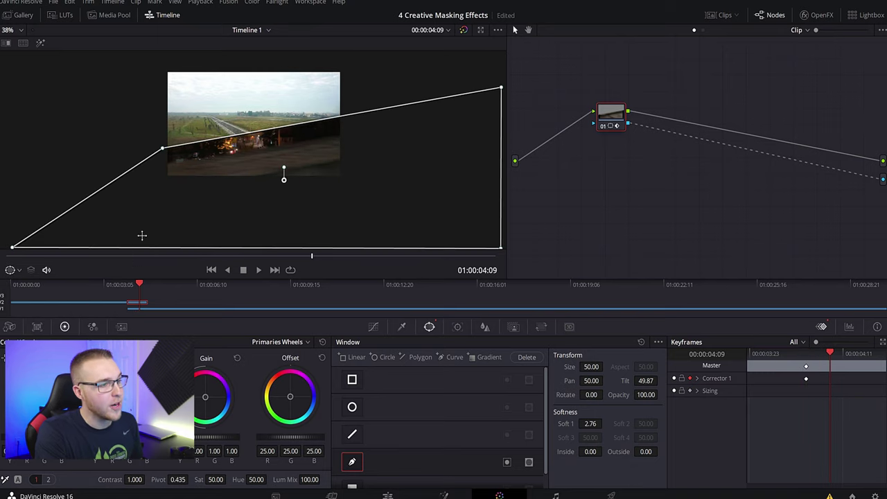
pyautogui.moveTo(251, 187); pyautogui.dragTo(223, 218)
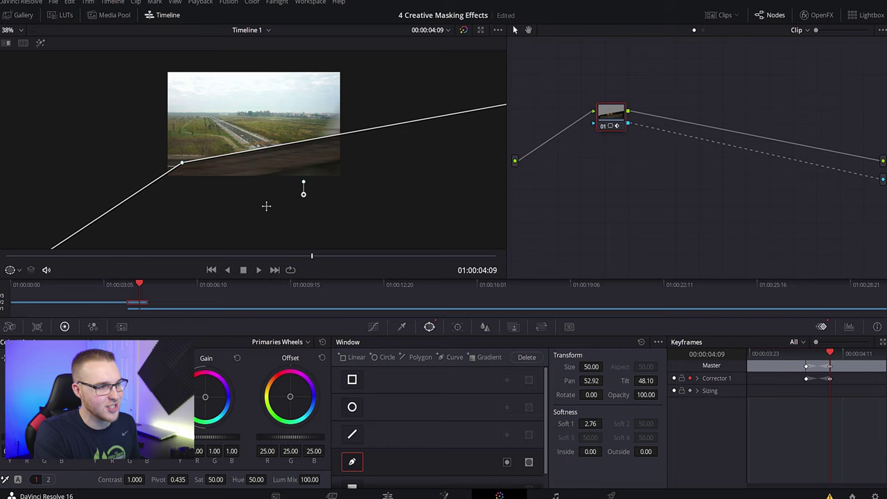
pyautogui.press('Right')
pyautogui.press('Right')
pyautogui.press('Right')
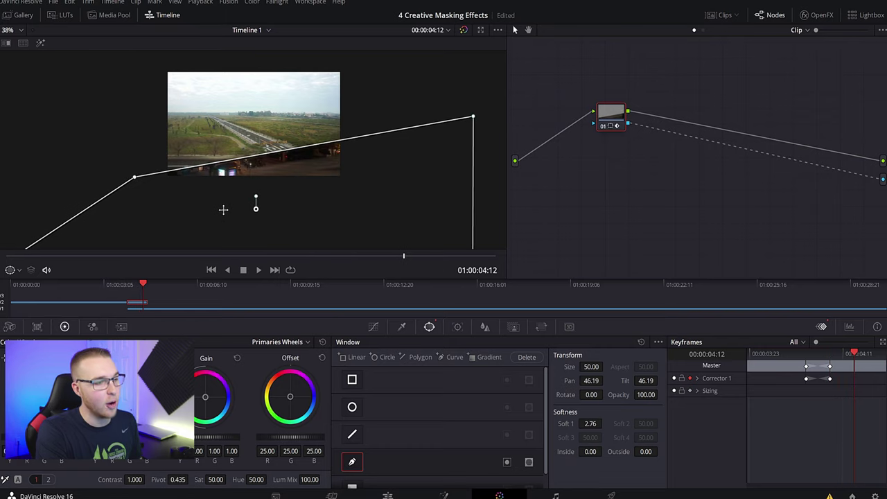
pyautogui.press('Right')
pyautogui.moveTo(219, 199); pyautogui.dragTo(263, 225)
# Step: Keyframe the pen mask shifted up and left on an earlier frame of the wipe
pyautogui.press('Right')
pyautogui.press('Right')
pyautogui.press('Left')
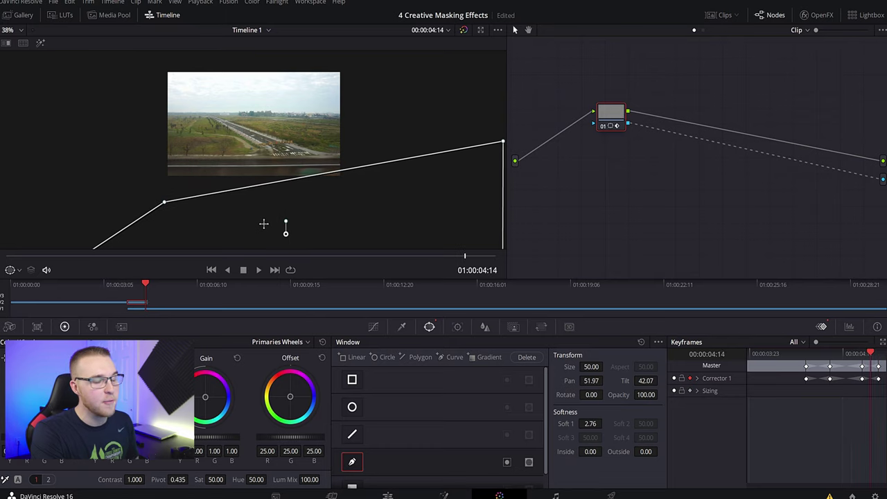
pyautogui.press('Left')
pyautogui.press('Left')
pyautogui.press('Left')
pyautogui.press('Left')
pyautogui.press('Left')
pyautogui.press('Left')
pyautogui.press('Left')
pyautogui.press('Left')
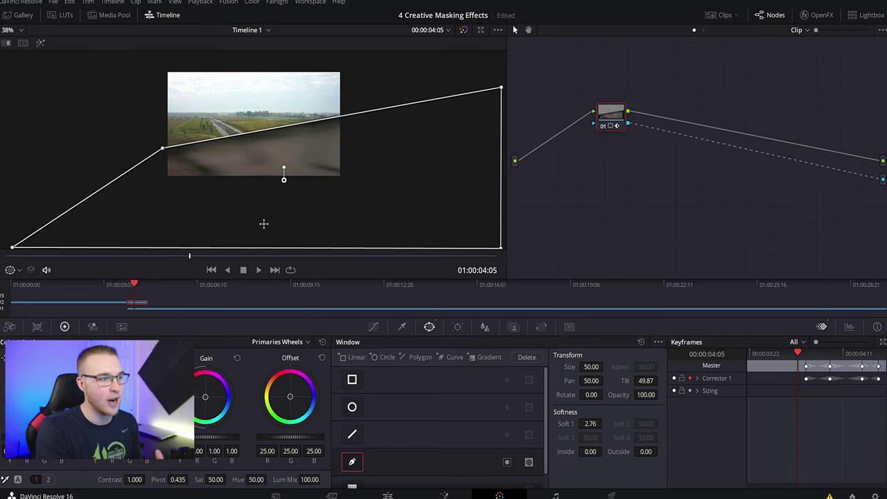
pyautogui.press('Left')
pyautogui.press('Left')
pyautogui.press('Left')
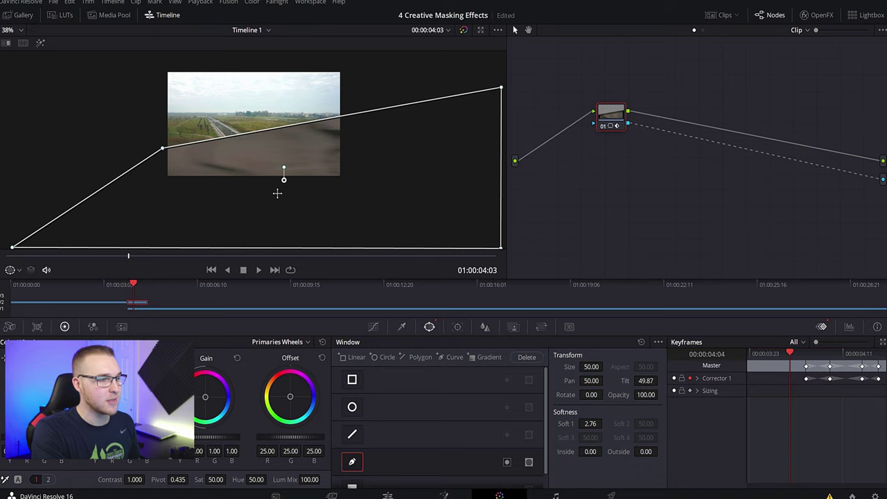
pyautogui.moveTo(277, 193)
pyautogui.mouseDown()
pyautogui.moveTo(222, 158)
pyautogui.moveTo(208, 160)
pyautogui.mouseUp()
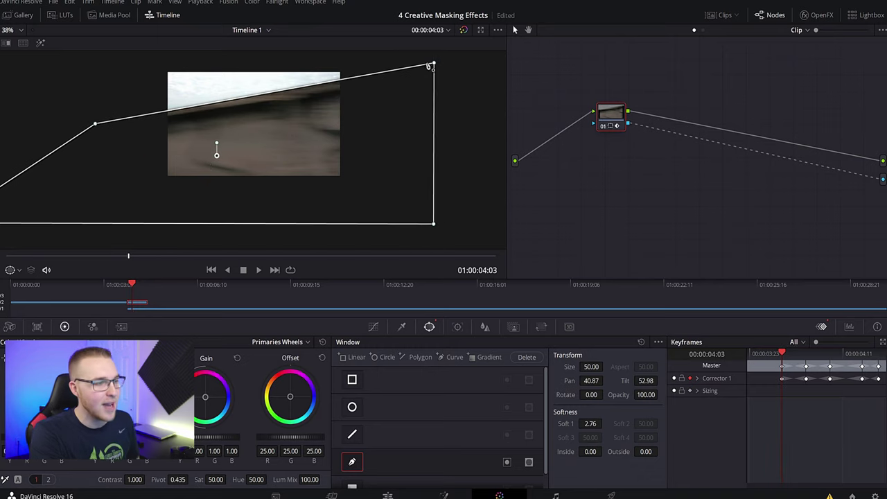
pyautogui.press('Left')
pyautogui.press('Left')
pyautogui.press('Left')
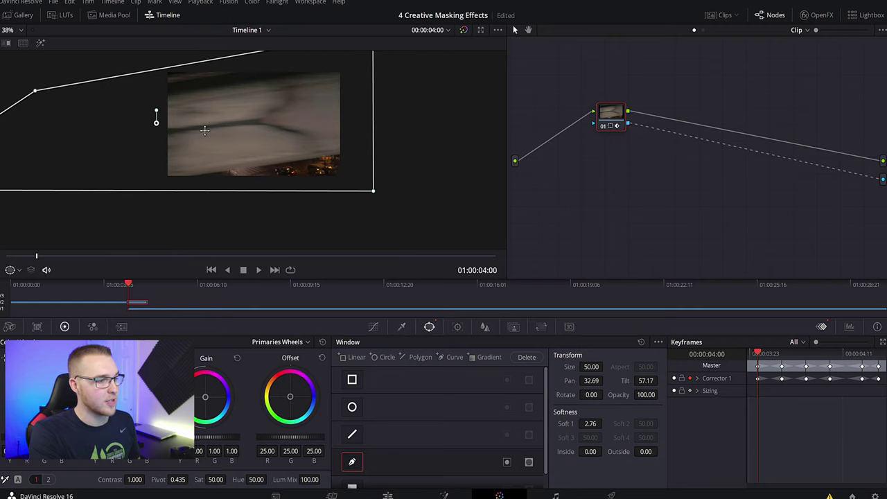
# Step: Preview the subway-to-train mask wipe twice on the Edit page timeline
pyautogui.hotkey('shift', '4')
pyautogui.click(190, 306)
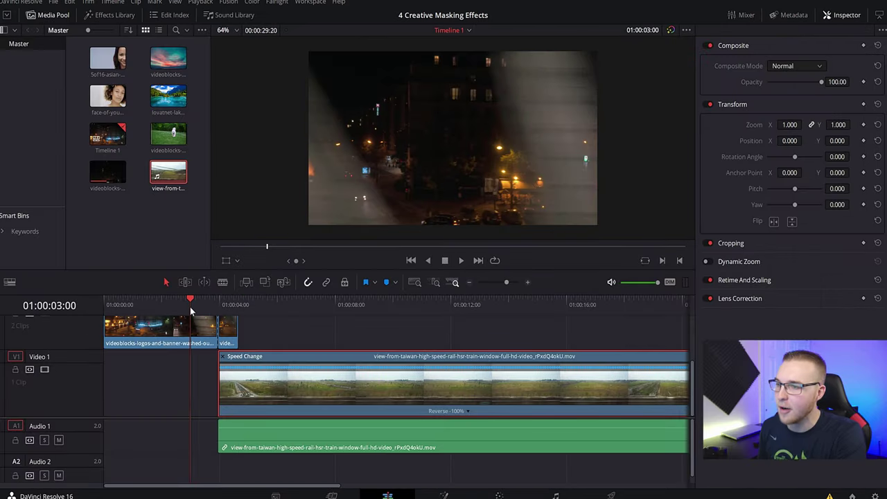
pyautogui.press('space')
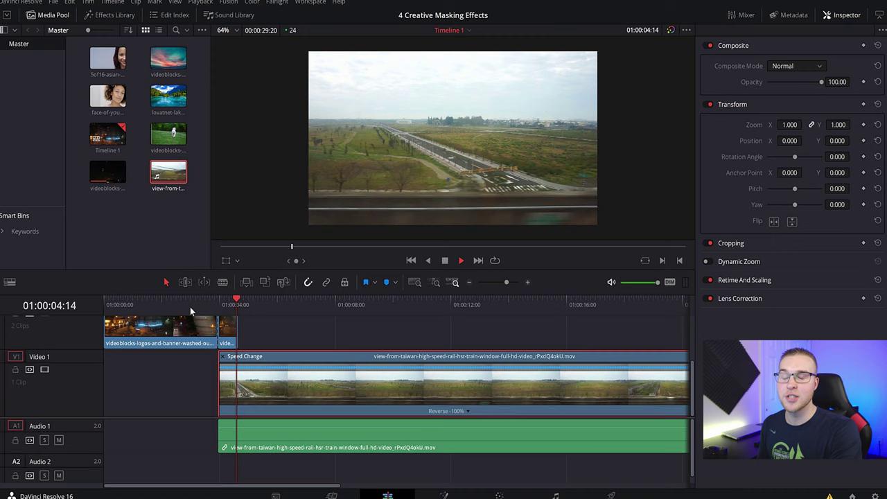
pyautogui.click(192, 307)
pyautogui.press('space')
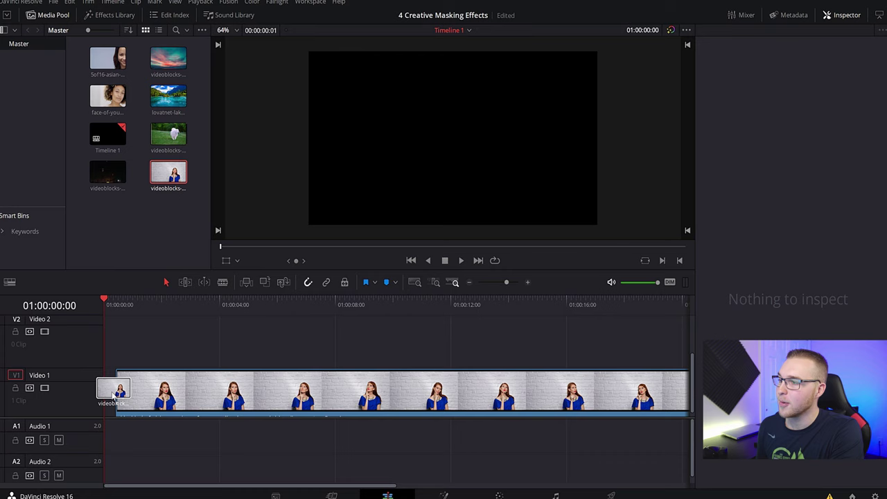
# Step: Draw a closed three-point triangular pen mask over the wall's upper-left corner, with the overlay turned off
pyautogui.click(510, 495)
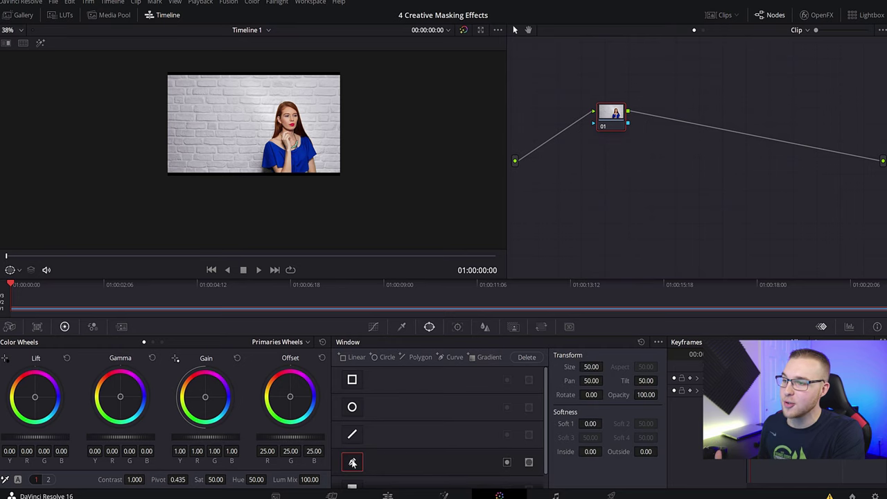
pyautogui.click(143, 189)
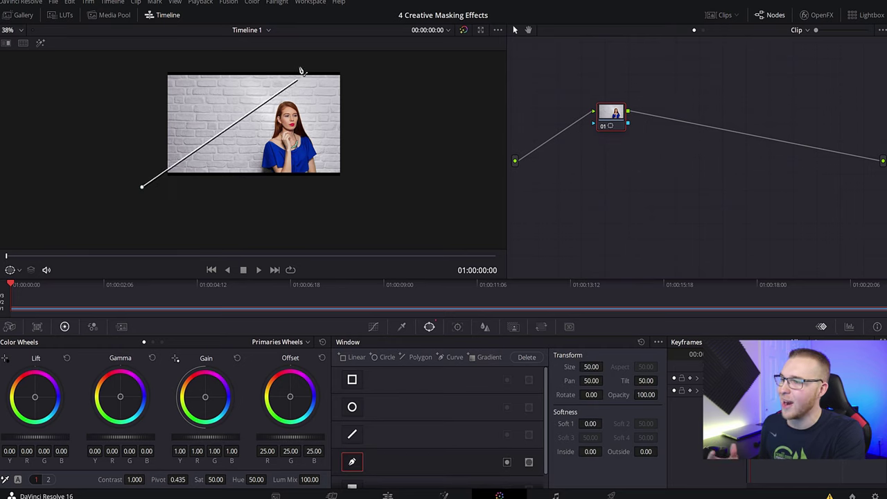
pyautogui.click(294, 62)
pyautogui.click(130, 57)
pyautogui.click(143, 189)
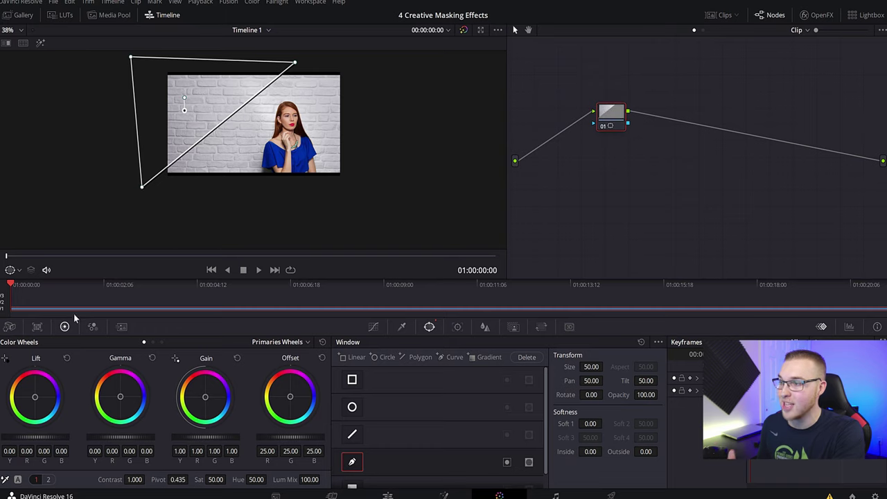
pyautogui.click(19, 271)
pyautogui.click(26, 286)
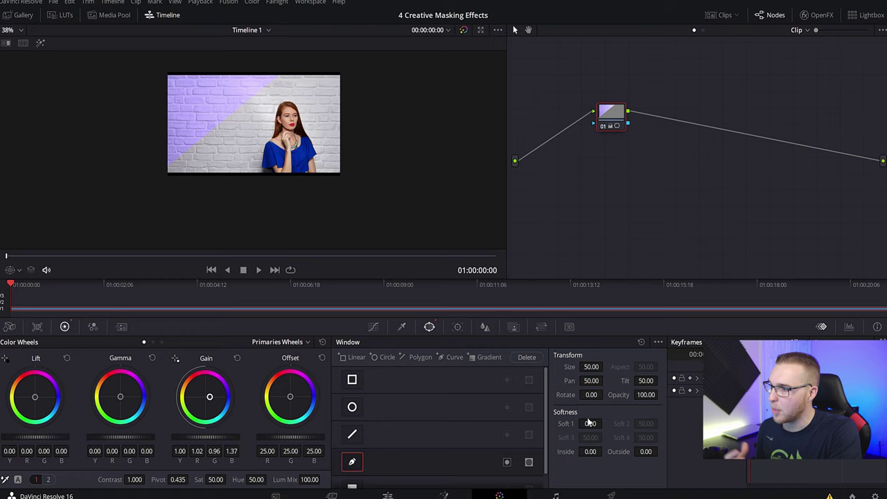
# Step: Soften the corner mask's edges, tint its Gain toward cyan, and raise master Gain to brighten it
pyautogui.moveTo(588, 423); pyautogui.dragTo(604, 423)
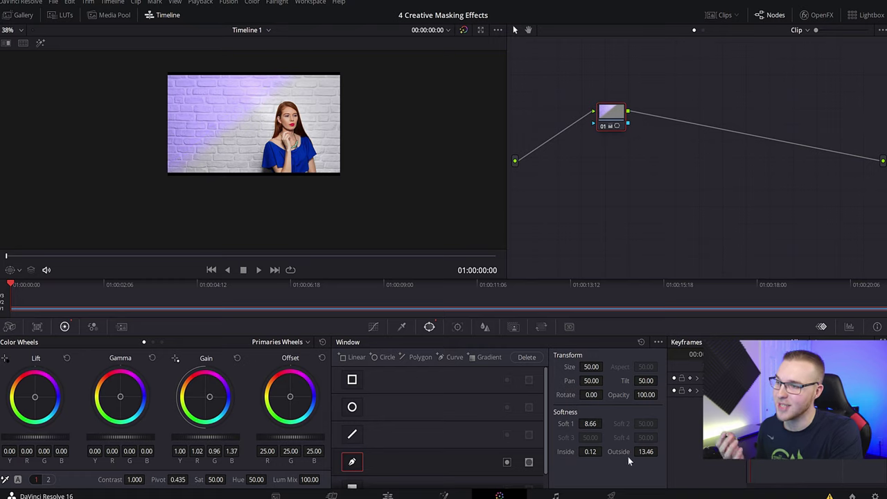
pyautogui.moveTo(635, 451); pyautogui.dragTo(604, 451)
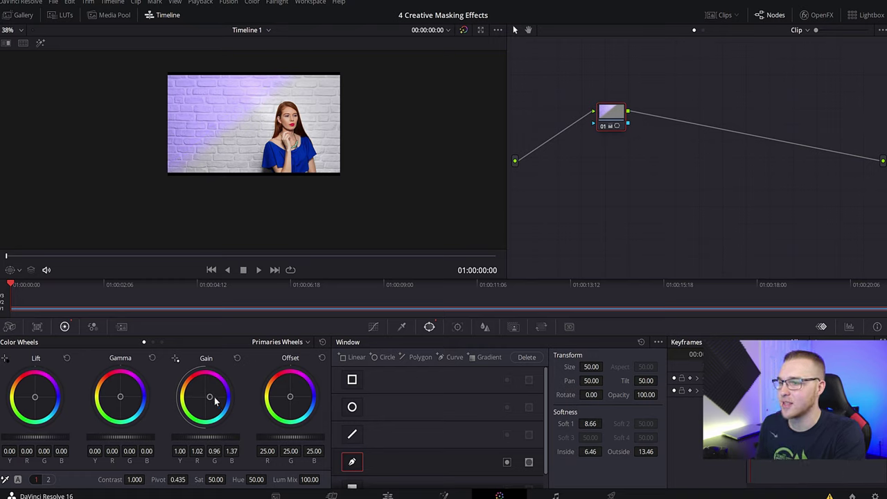
pyautogui.moveTo(208, 399); pyautogui.dragTo(204, 403)
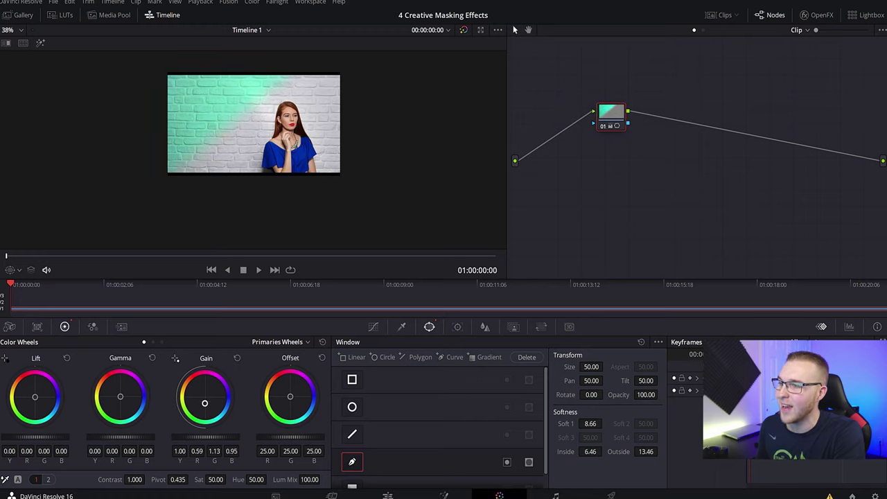
pyautogui.moveTo(205, 436); pyautogui.dragTo(223, 436)
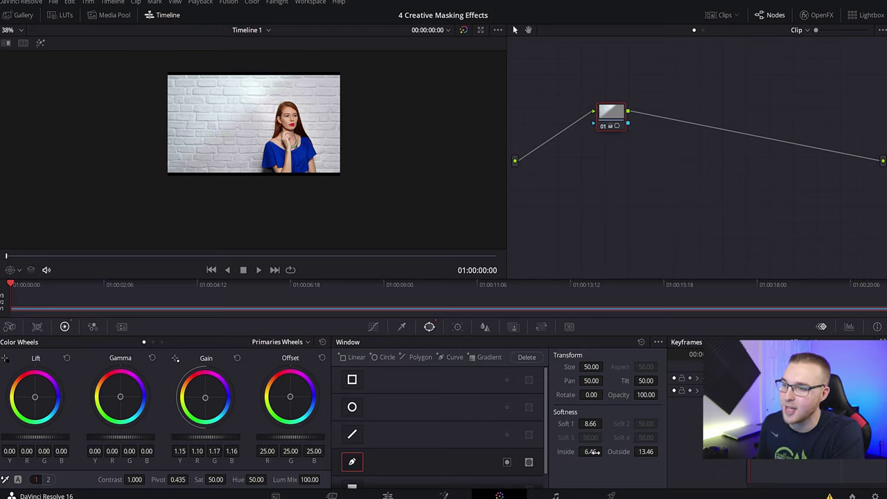